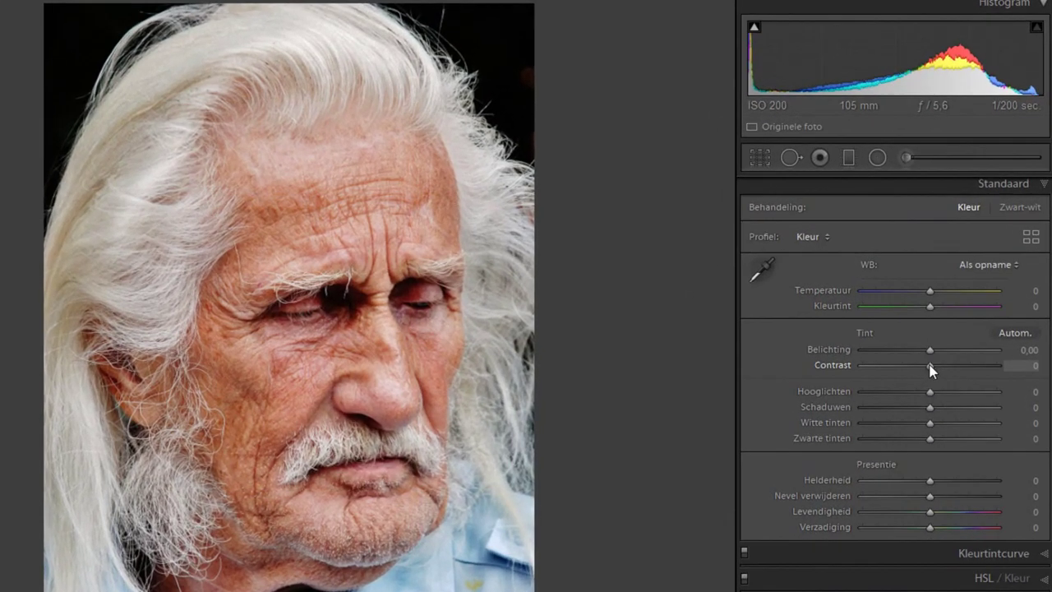
Set Basic tones to Contrast +100, Highlights −52, Shadows +50, Whites −35, Blacks −26, keeping Exposure at zero.
left_click_drag(929, 362, 1006, 365)
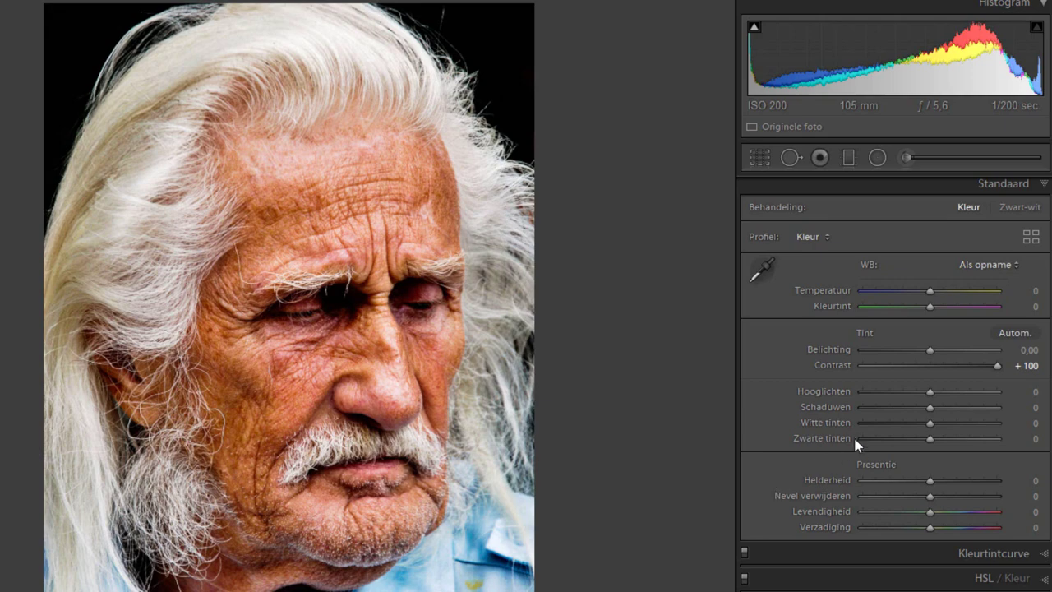
mouse_move(930, 392)
left_mouse_down()
mouse_move(883, 393)
mouse_move(894, 398)
left_mouse_up()
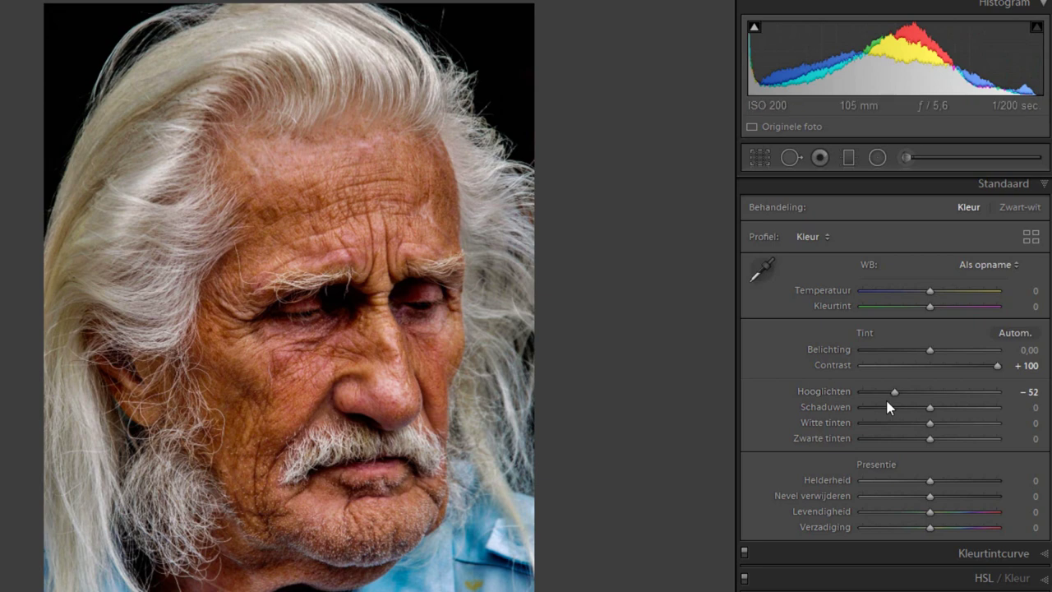
left_click_drag(932, 409, 964, 408)
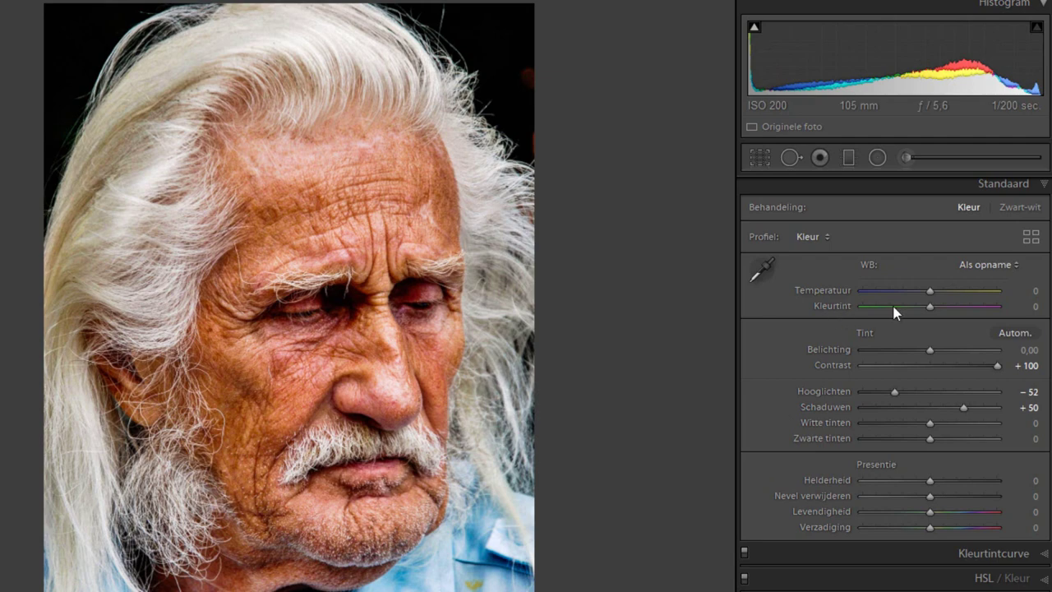
mouse_move(930, 351)
left_mouse_down()
mouse_move(939, 351)
mouse_move(927, 352)
left_mouse_up()
double_click(926, 352)
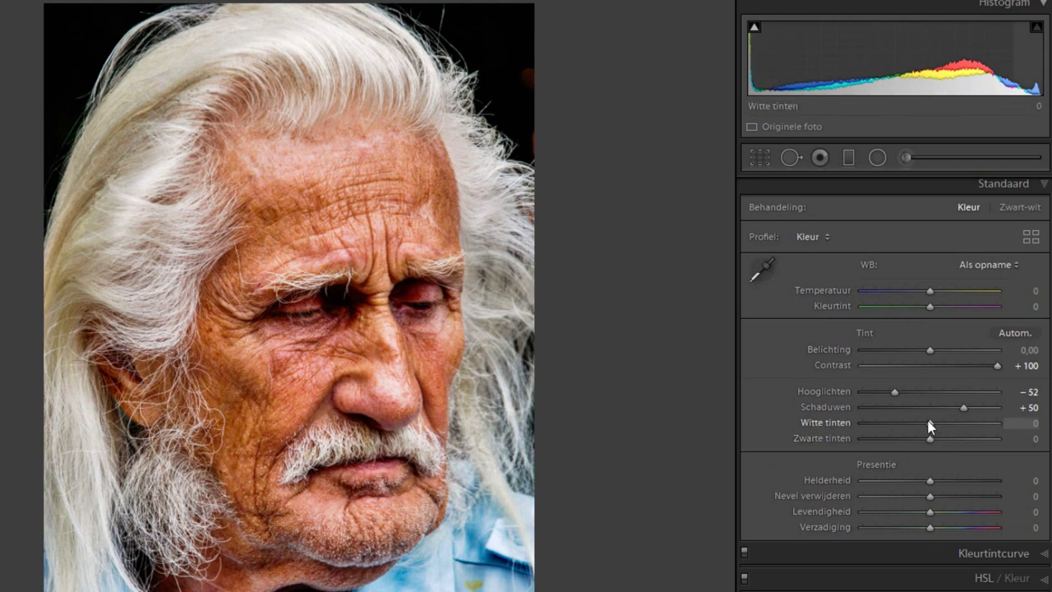
mouse_move(927, 421)
left_mouse_down()
mouse_move(902, 425)
mouse_move(929, 439)
mouse_move(915, 446)
left_mouse_up()
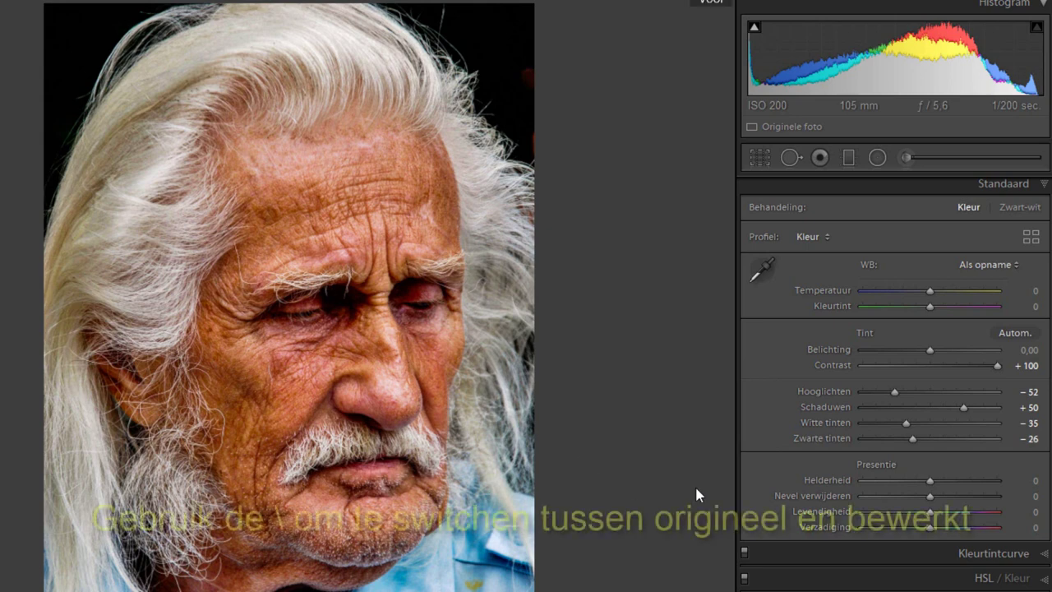
Drop Saturation to −40 and toggle the Before view to compare with the original.
key("backslash")
key("backslash")
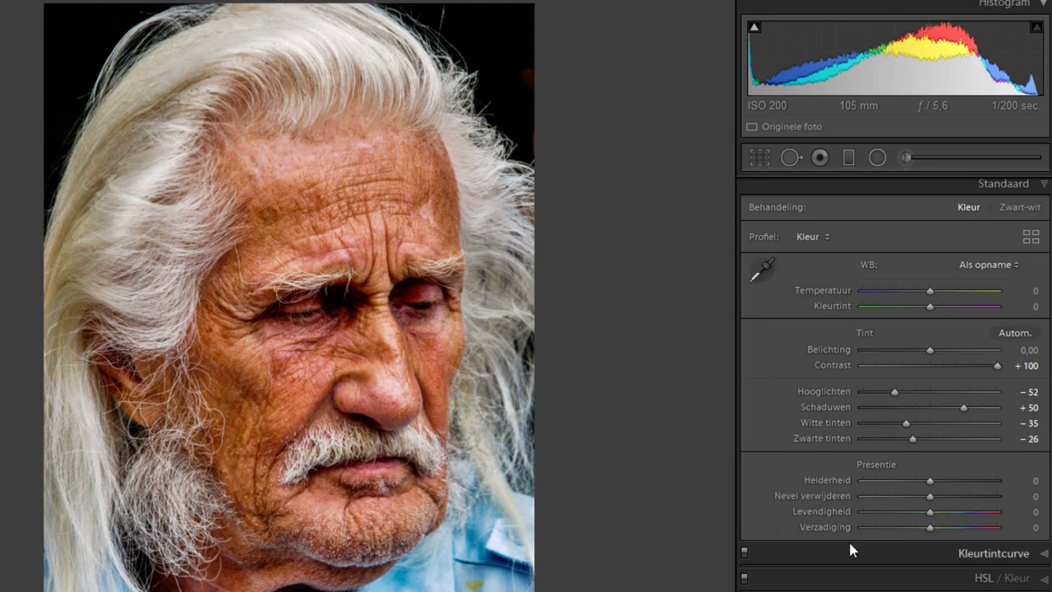
left_click_drag(930, 532, 901, 534)
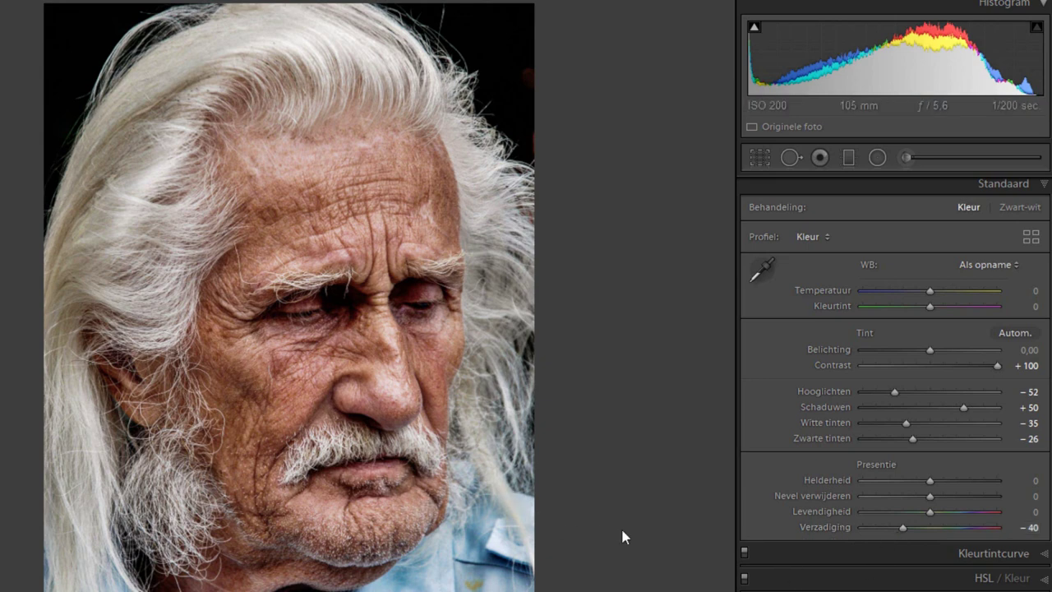
key("backslash")
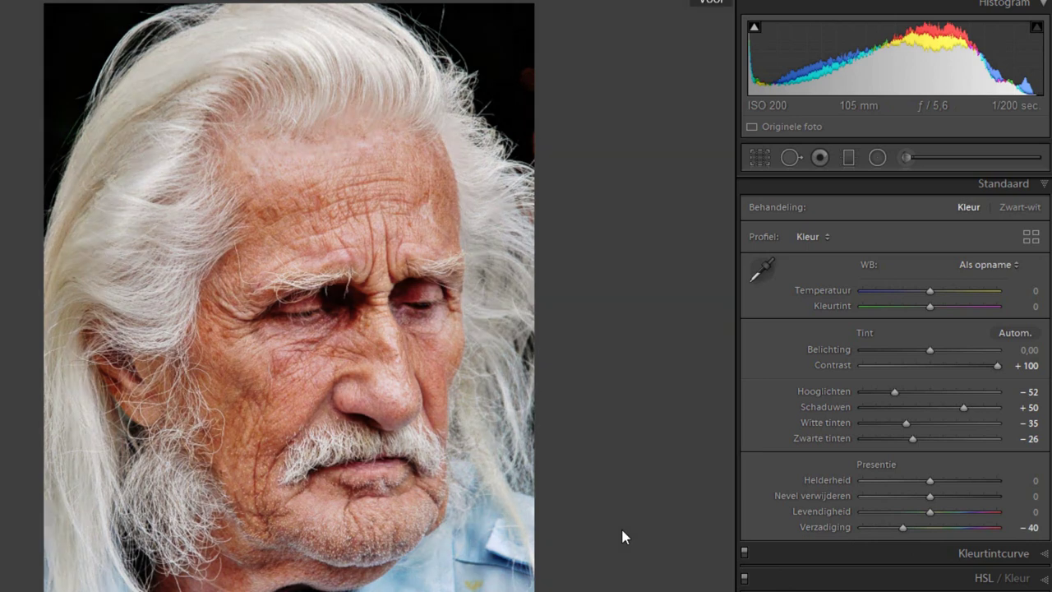
key("backslash")
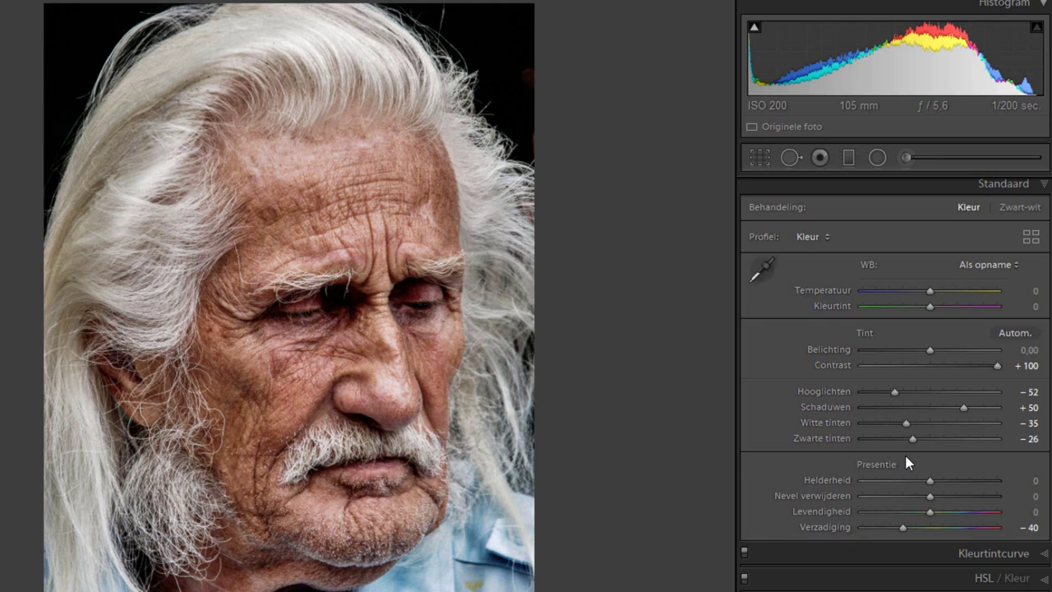
Set Clarity to +60, Exposure to +0.24 and Vibrance to +33.
left_click_drag(932, 483, 1002, 484)
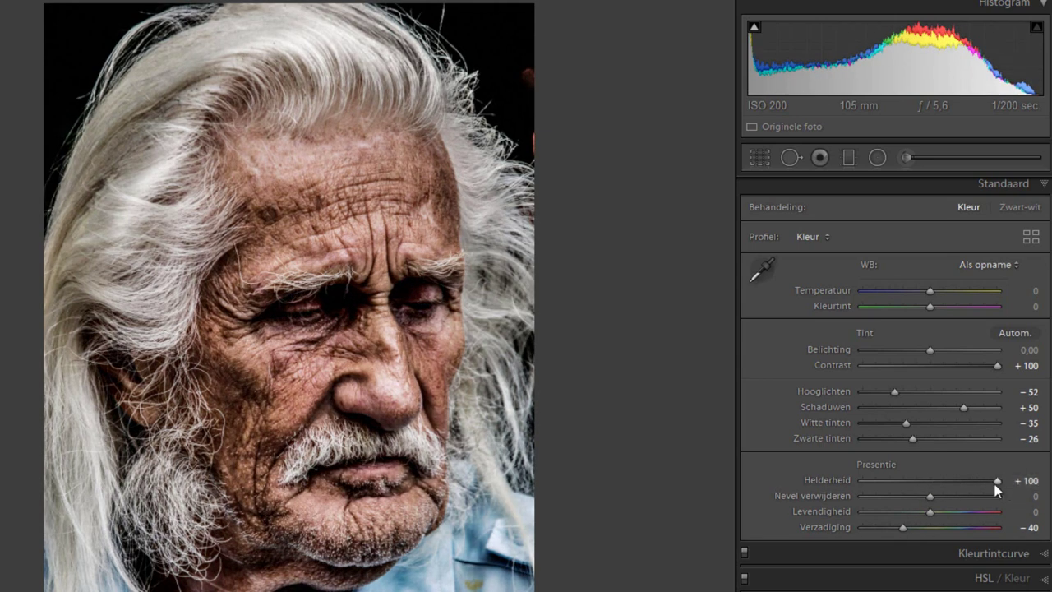
left_click_drag(997, 482, 970, 482)
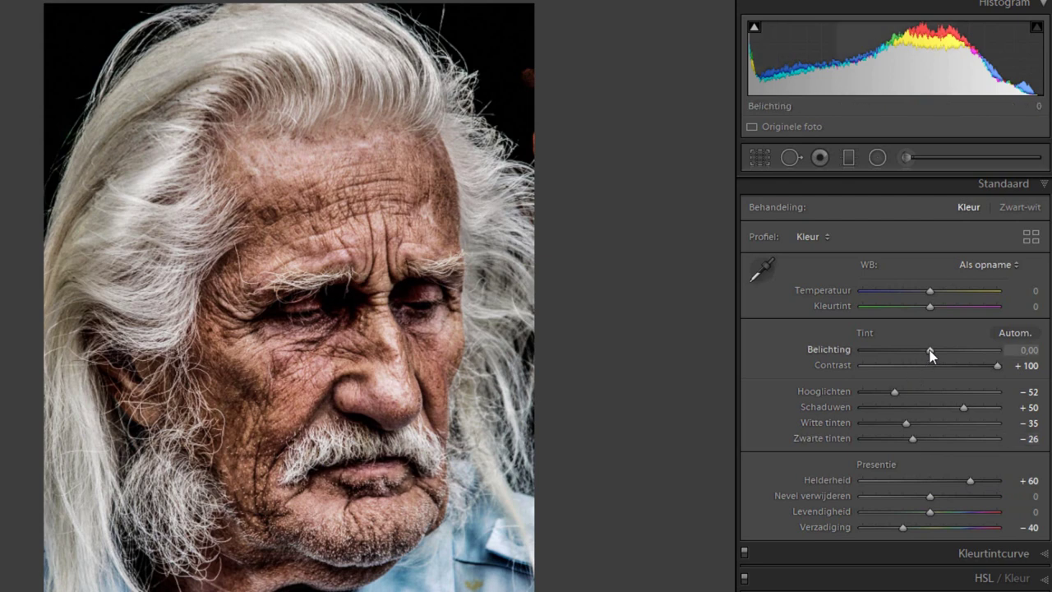
left_click_drag(930, 354, 934, 356)
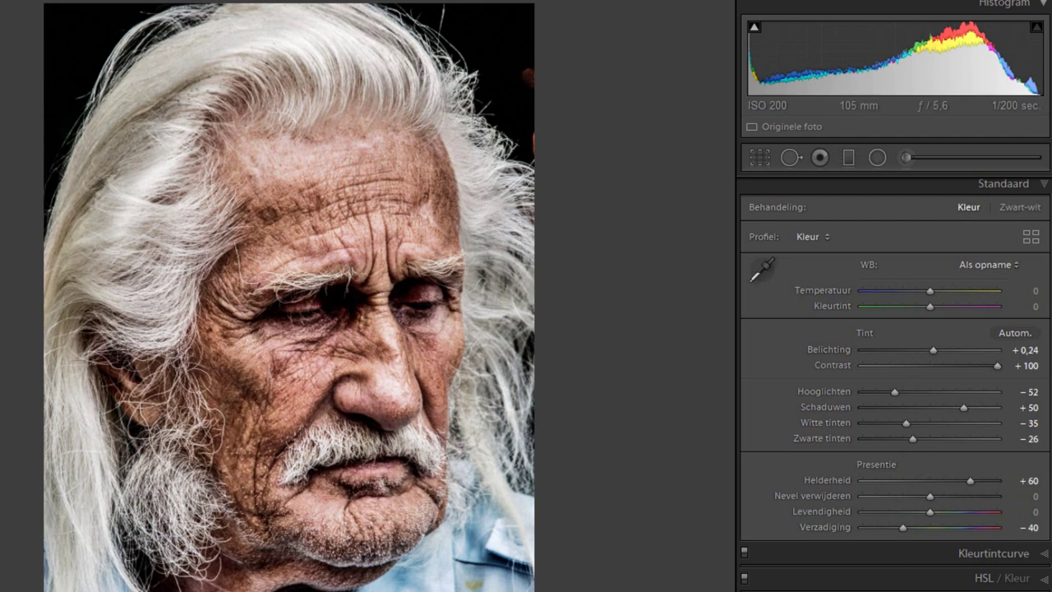
left_click_drag(937, 516, 953, 516)
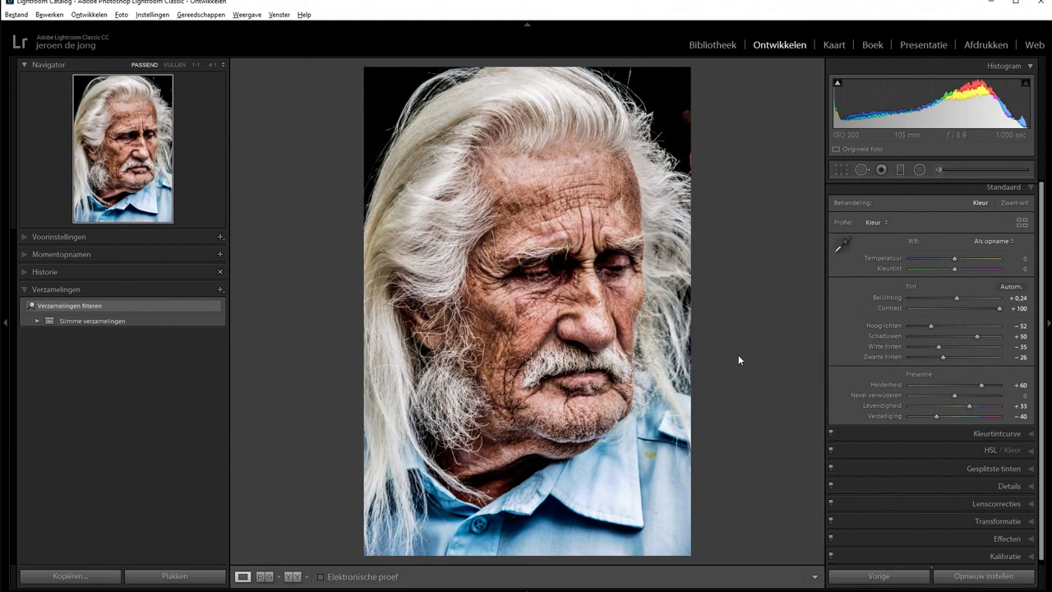
Add a post-crop vignette with Amount −24, Midpoint 38, Roundness −23 and Feather 53.
key("backslash")
key("backslash")
left_click(1032, 540)
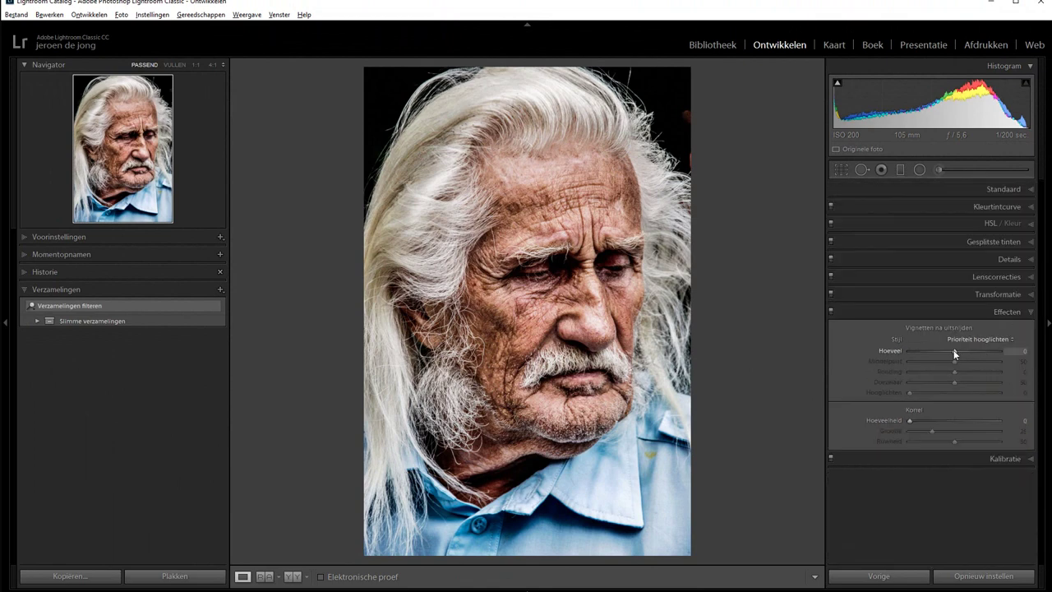
left_click_drag(952, 350, 909, 355)
mouse_move(948, 387)
left_mouse_down()
mouse_move(923, 380)
mouse_move(955, 362)
mouse_move(946, 362)
left_mouse_up()
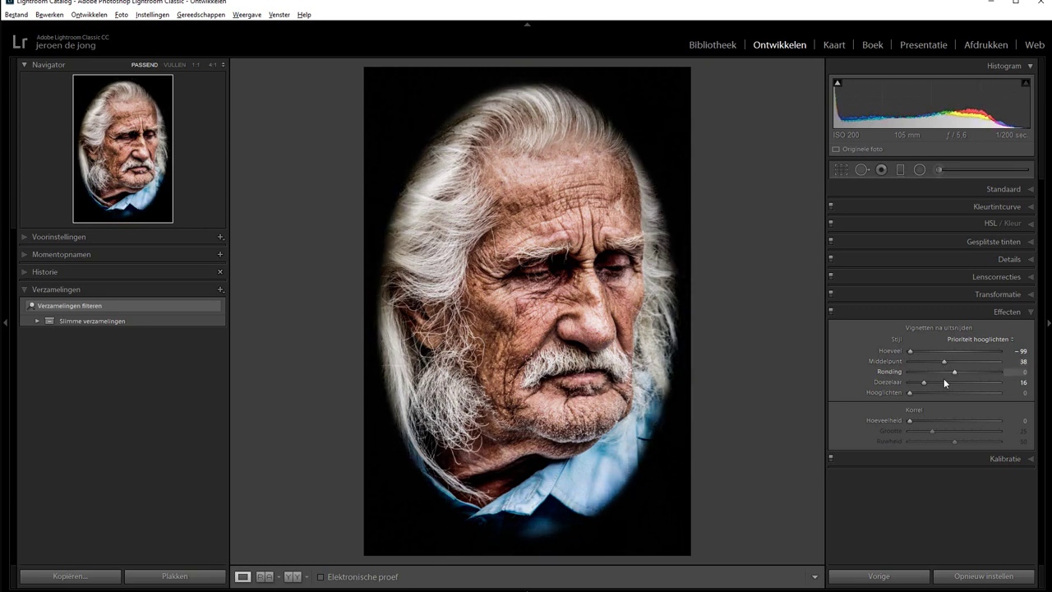
mouse_move(923, 381)
left_mouse_down()
mouse_move(958, 383)
mouse_move(912, 352)
mouse_move(940, 352)
left_mouse_up()
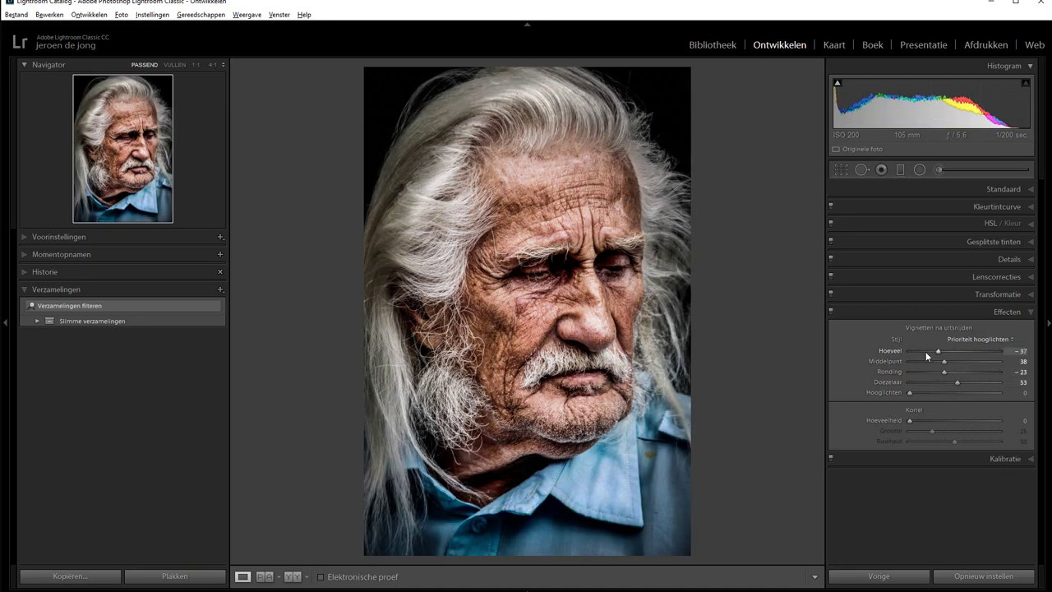
left_click(832, 313)
left_click(832, 313)
left_click_drag(937, 351, 943, 354)
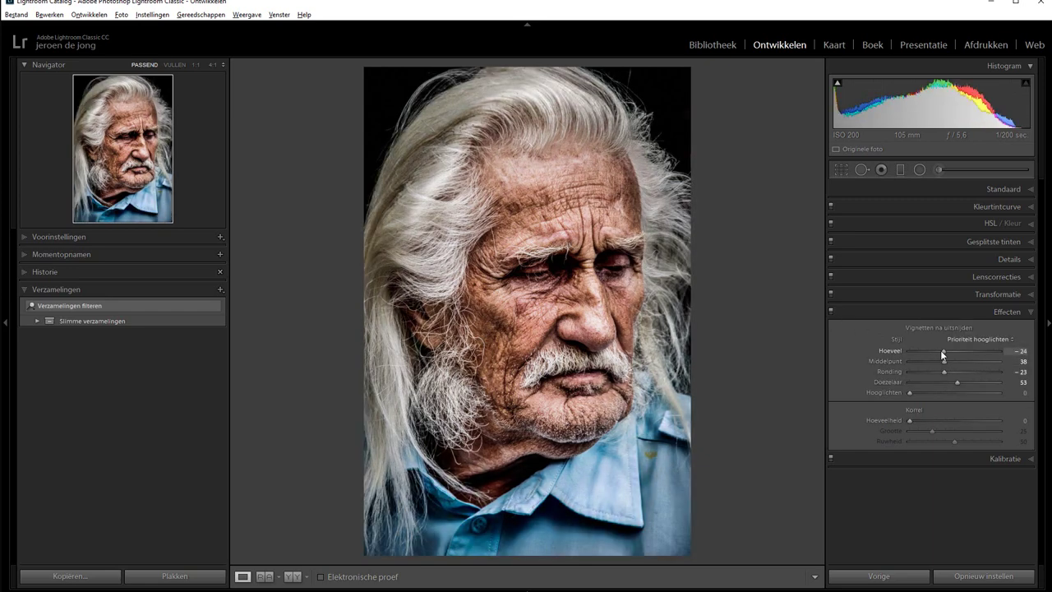
left_click(1011, 312)
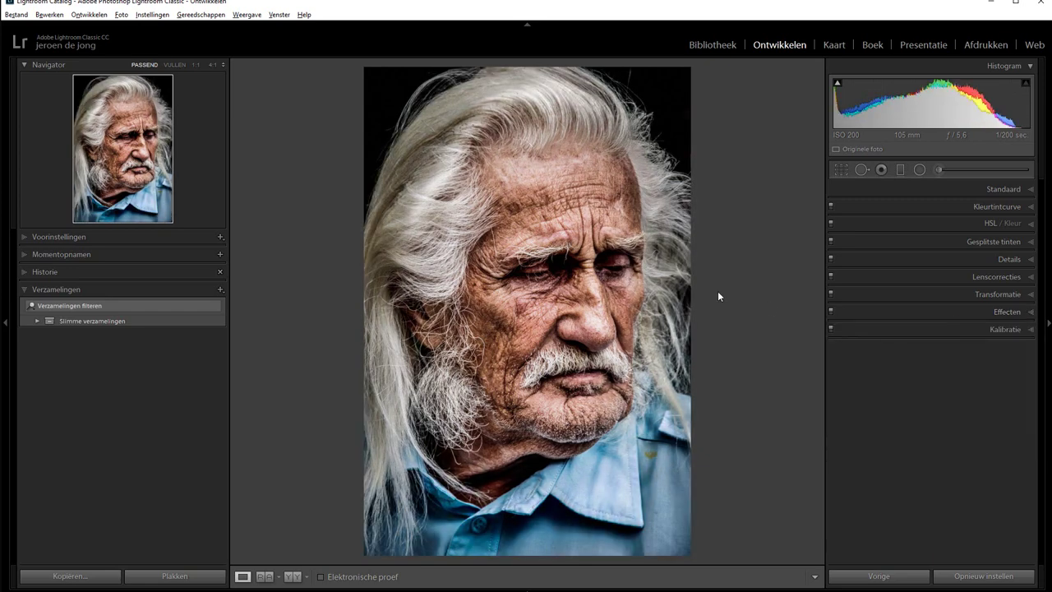
Apply the Normaal contrast point curve and compare it with the tone curve switched off.
left_click(1031, 191)
left_click(1031, 192)
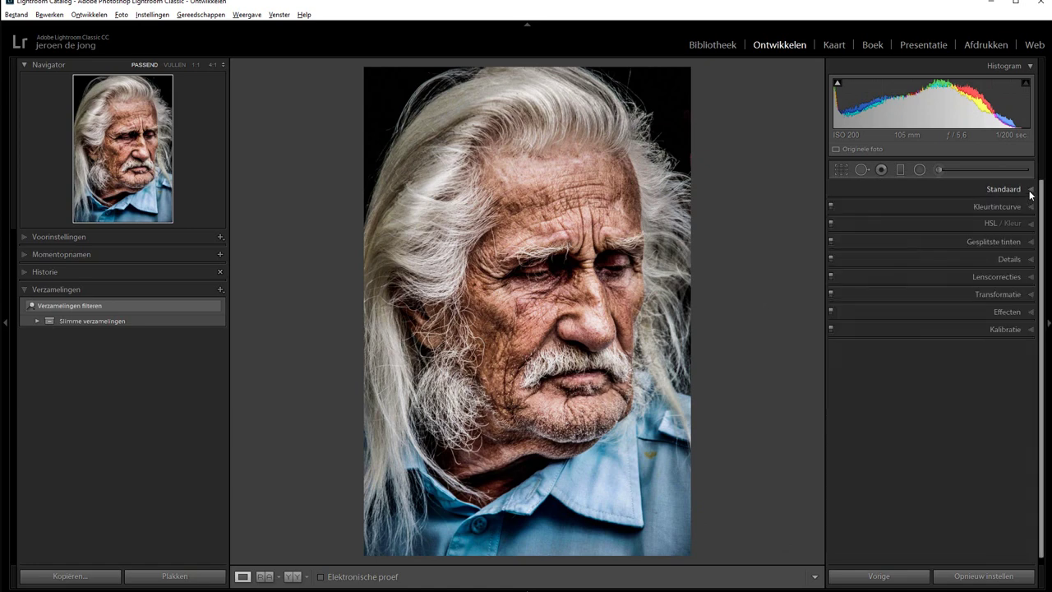
left_click(1030, 207)
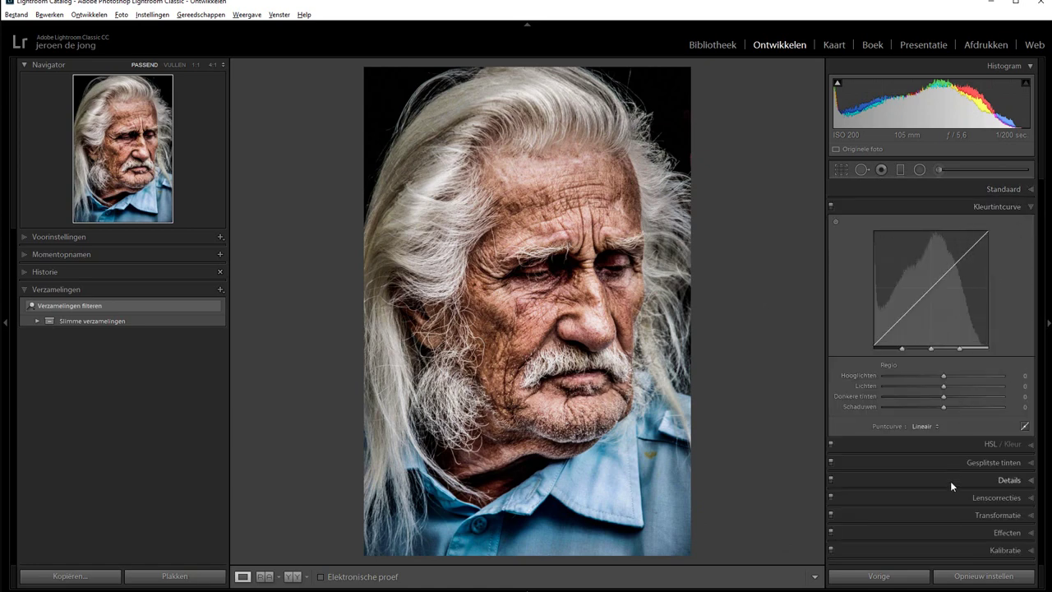
left_click(924, 426)
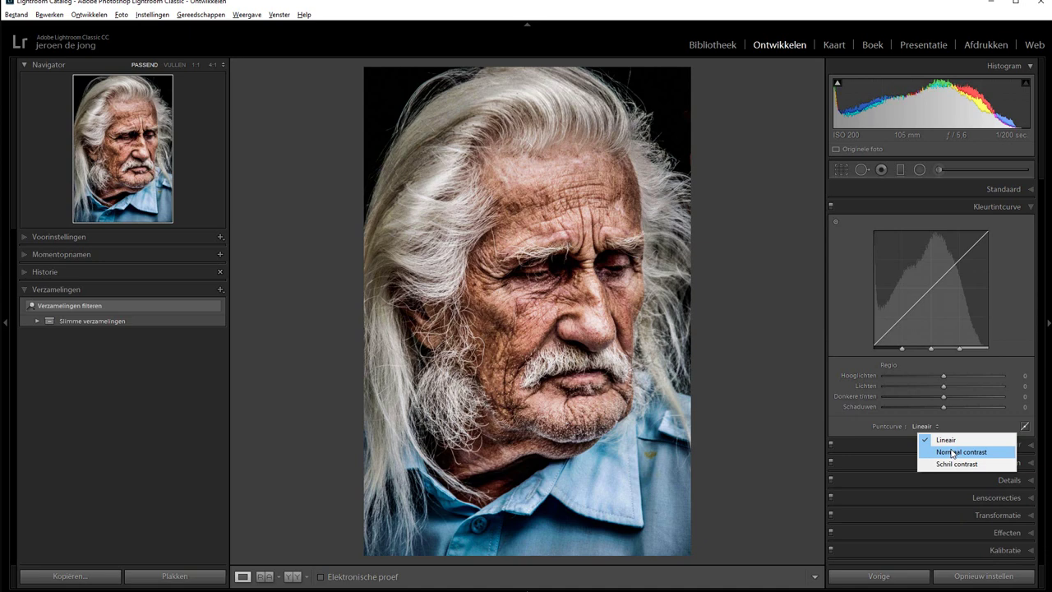
left_click(952, 453)
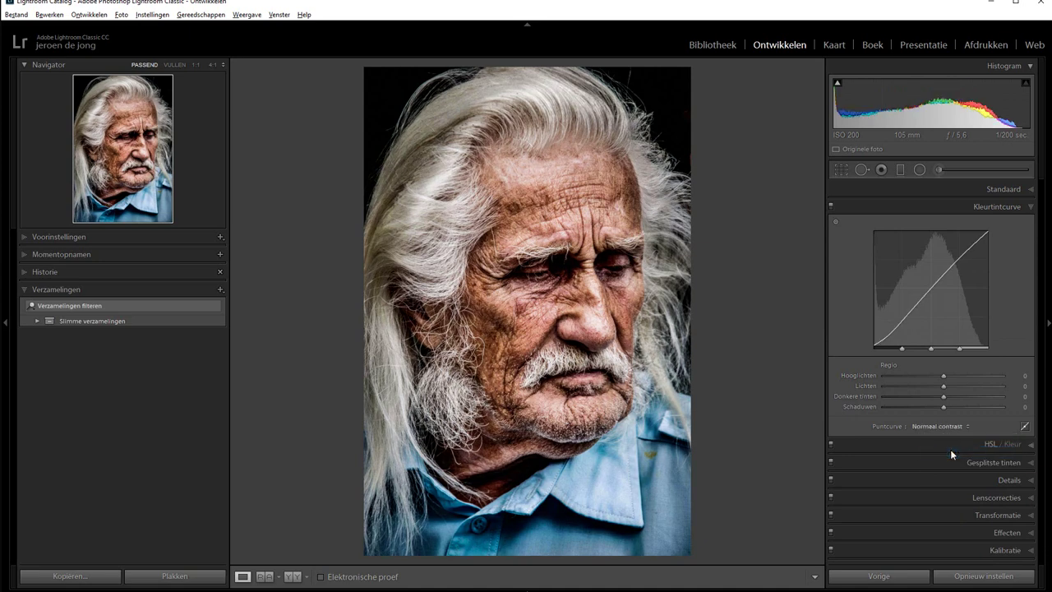
left_click(831, 206)
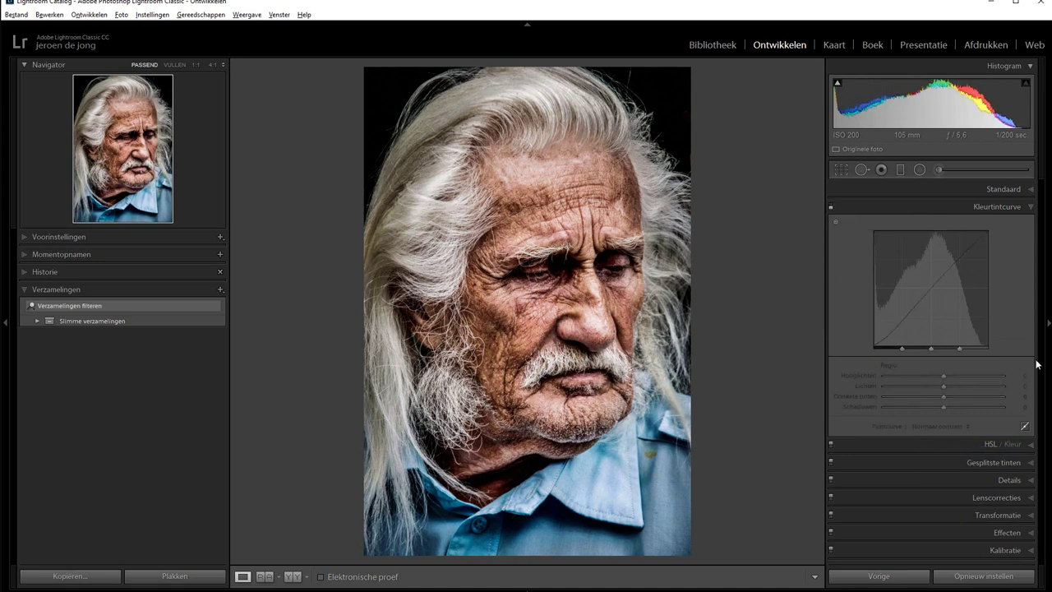
left_click(988, 444)
Reduce the Orange colour saturation to −46 to mute the warm skin tones.
left_click(1013, 223)
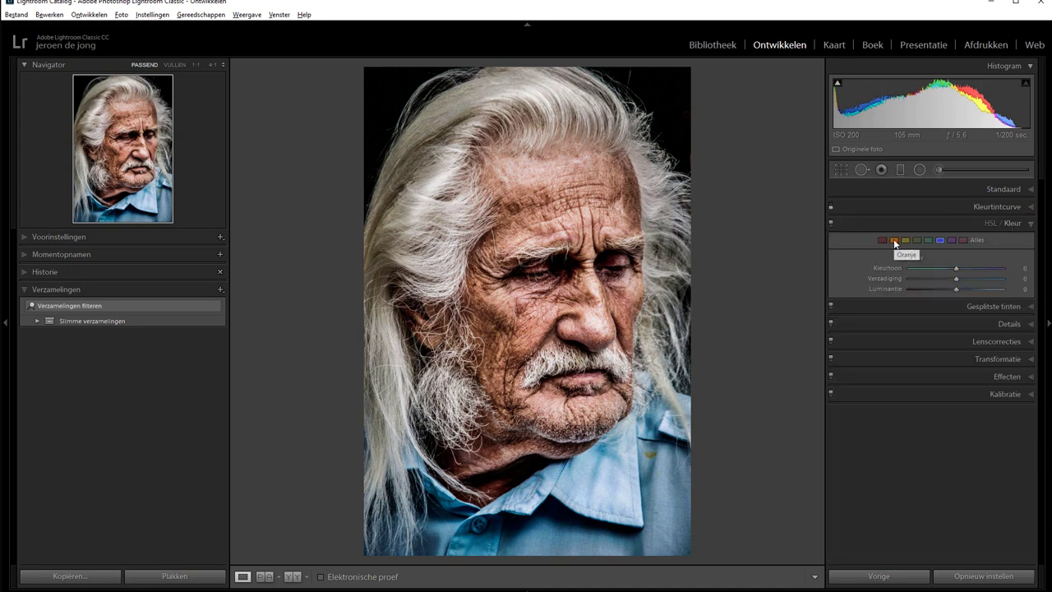
left_click(893, 239)
mouse_move(954, 278)
left_mouse_down()
mouse_move(927, 278)
mouse_move(936, 281)
left_mouse_up()
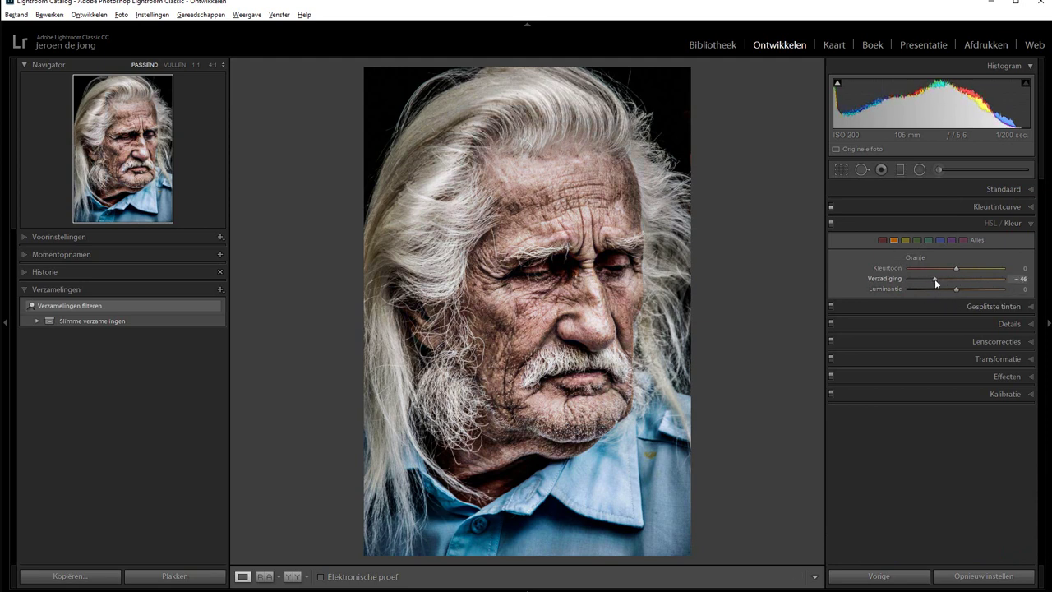